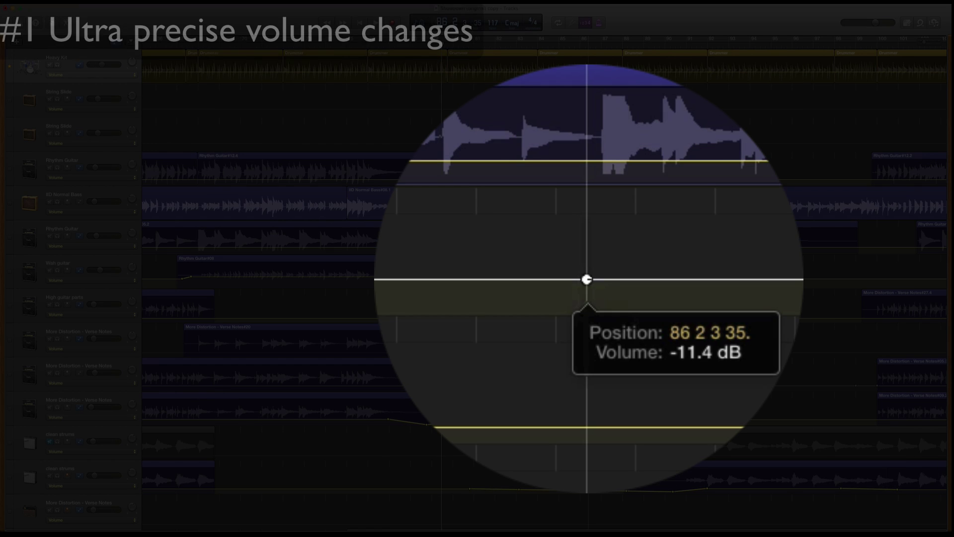
# Step: Drag the volume automation point at 86 2 3 35 up to -9.6 dB
pyautogui.moveTo(587, 279); pyautogui.dragTo(591, 281)
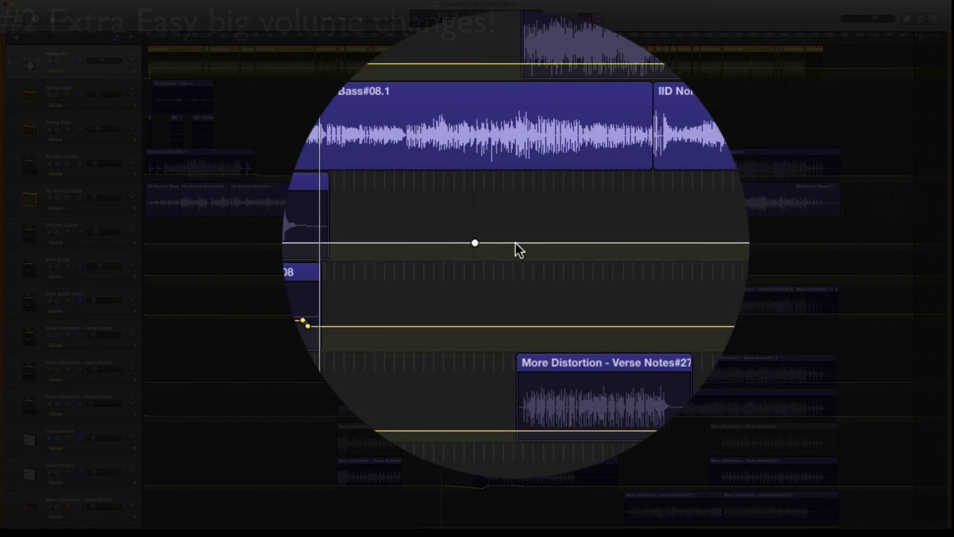
# Step: Add volume automation points on the track and pull the middle section down to about -23.5 dB
pyautogui.click(511, 243)
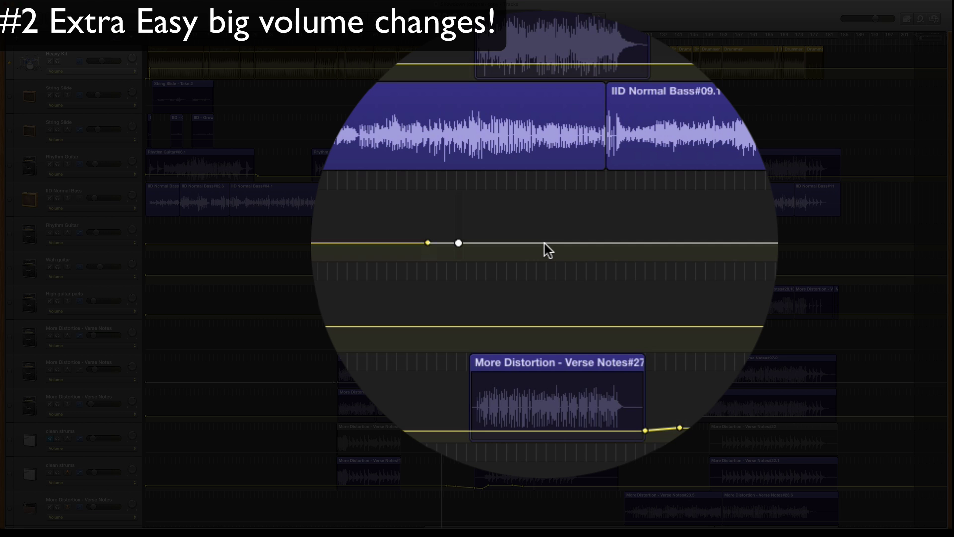
pyautogui.click(545, 243)
pyautogui.click(564, 245)
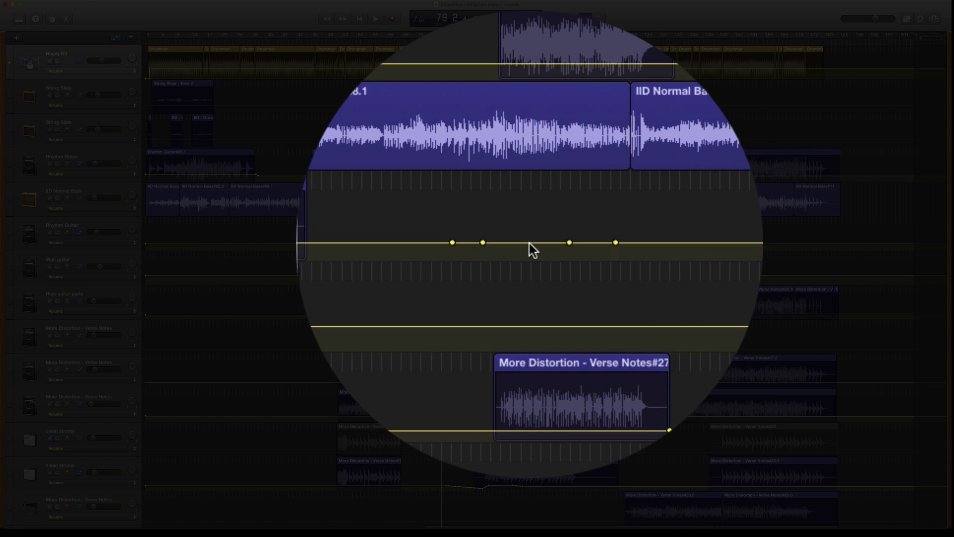
pyautogui.click(529, 243)
pyautogui.moveTo(529, 243)
pyautogui.mouseDown()
pyautogui.moveTo(584, 241)
pyautogui.moveTo(486, 240)
pyautogui.moveTo(529, 243)
pyautogui.mouseUp()
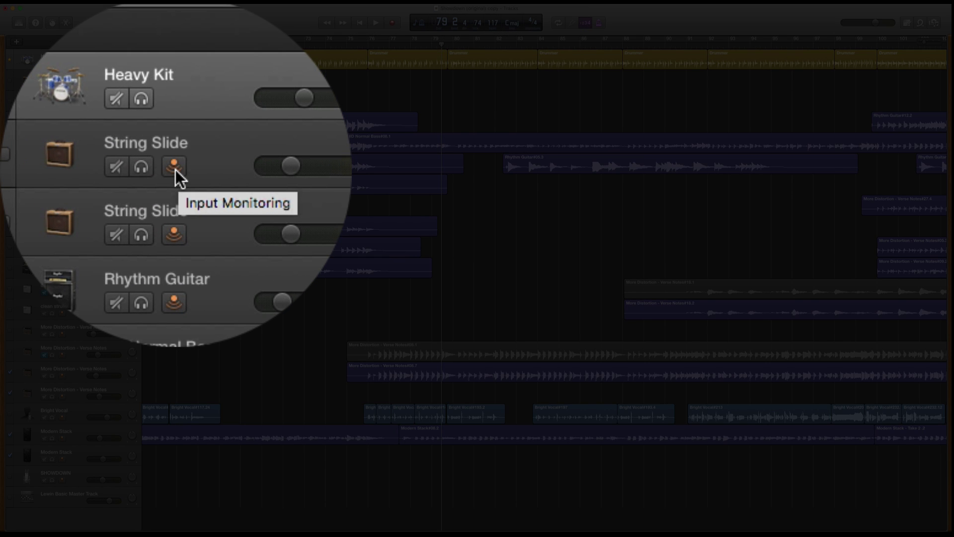
# Step: Turn off input monitoring on String Slide and the More Distortion - Verse Notes tracks below
pyautogui.click(175, 169)
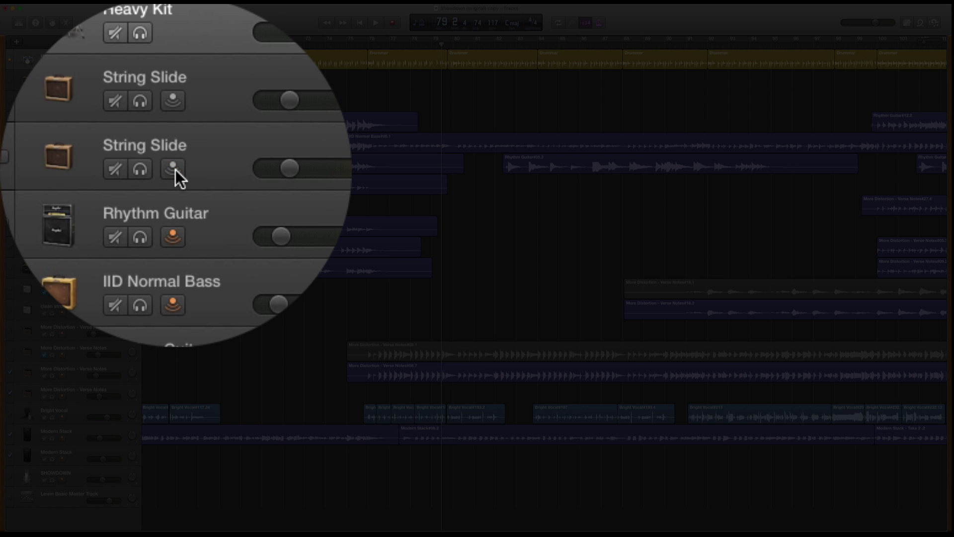
pyautogui.moveTo(175, 169); pyautogui.dragTo(175, 354)
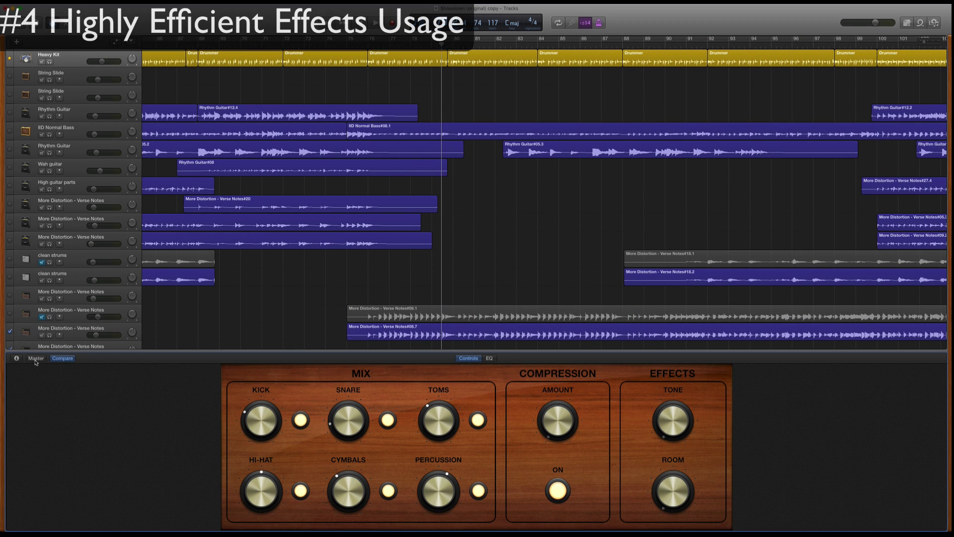
# Step: Apply the 1/16 Note Slap preset to the Master Echo effect in the master track's Smart Controls
pyautogui.click(36, 358)
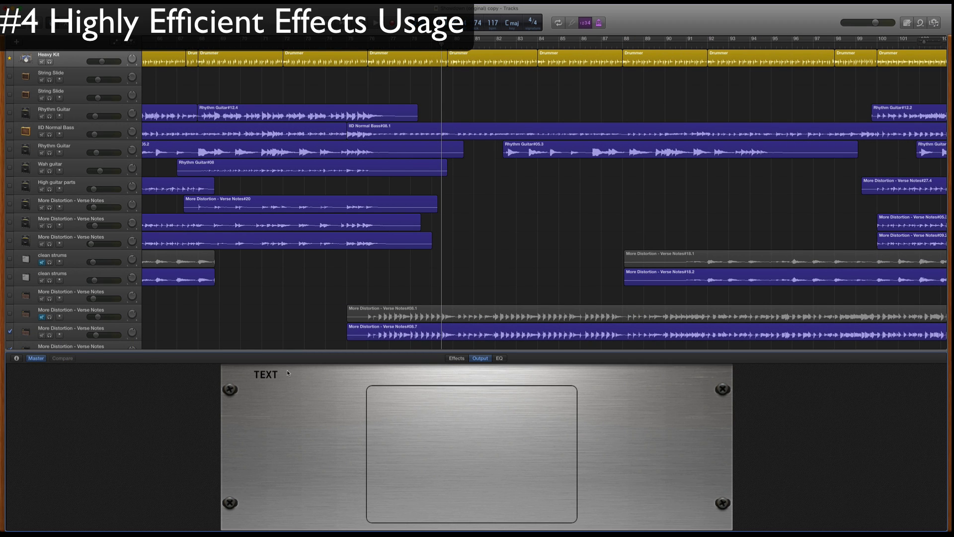
pyautogui.click(455, 359)
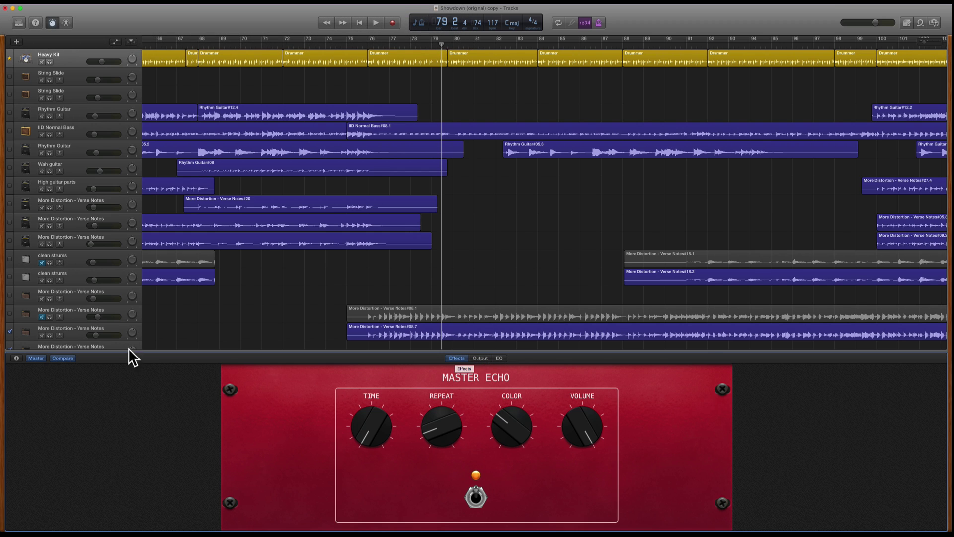
pyautogui.click(17, 359)
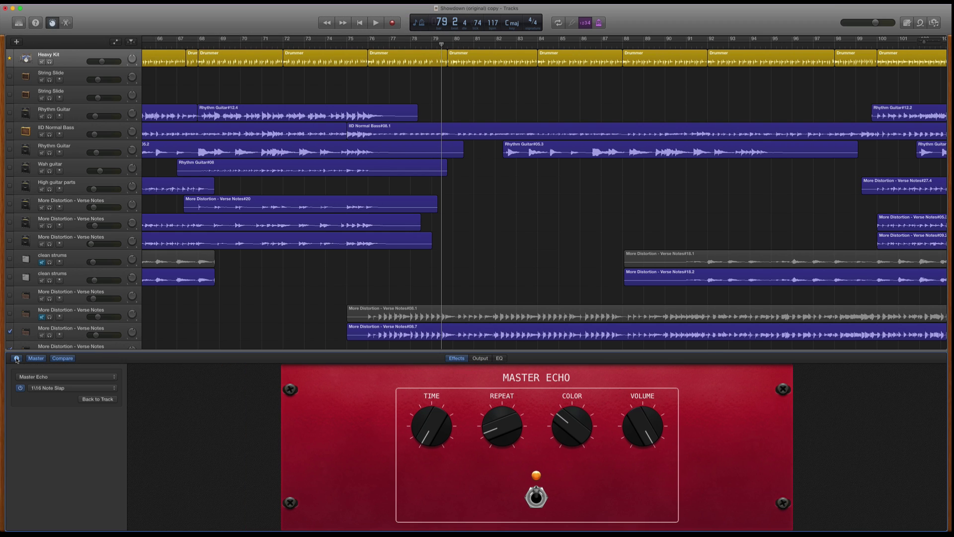
pyautogui.click(103, 379)
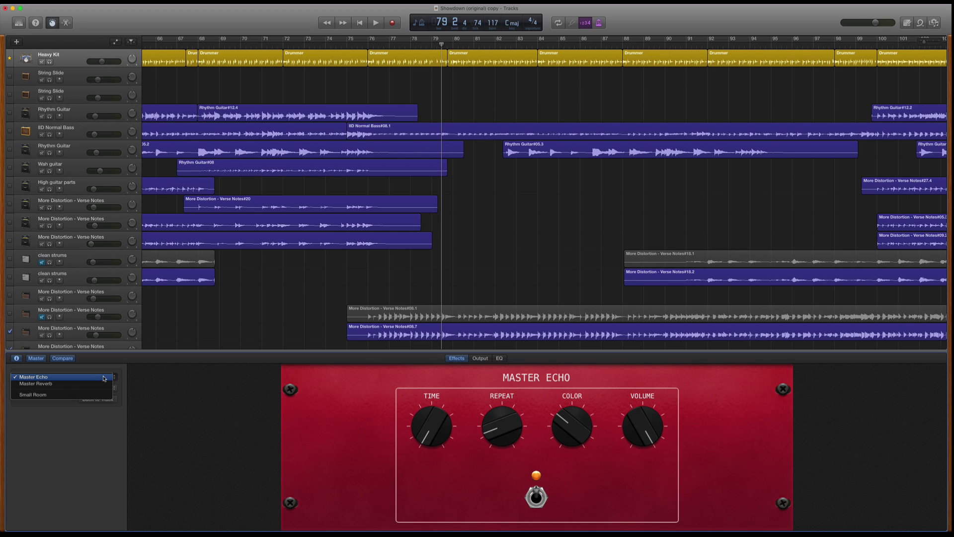
pyautogui.click(104, 378)
pyautogui.click(101, 388)
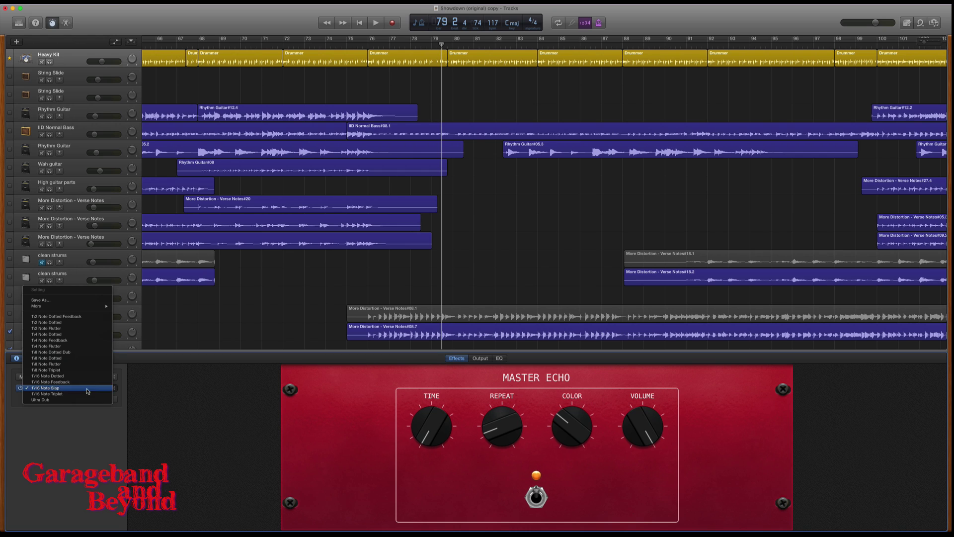
pyautogui.click(88, 389)
pyautogui.click(95, 380)
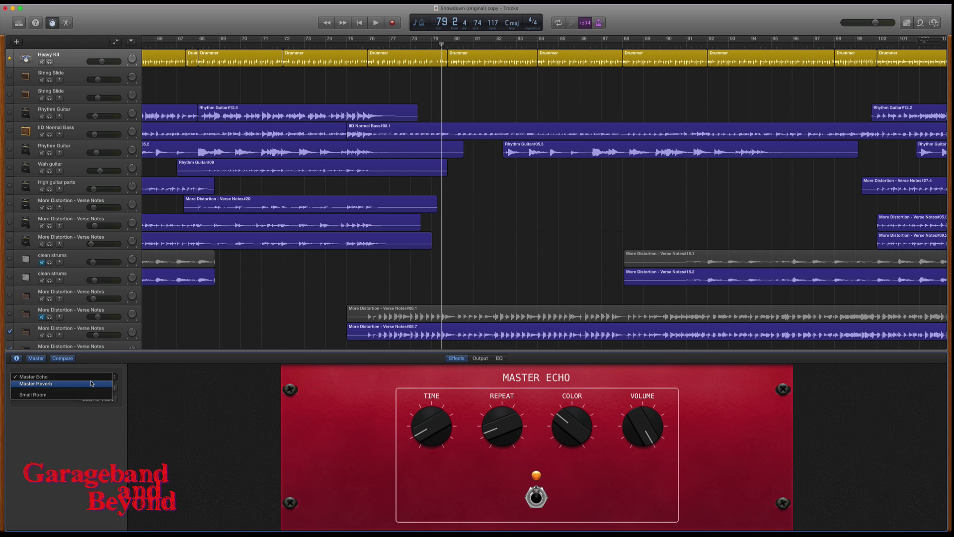
# Step: Change the master effect to Master Reverb, browse its presets, and select the Rhythm Guitar track
pyautogui.click(91, 386)
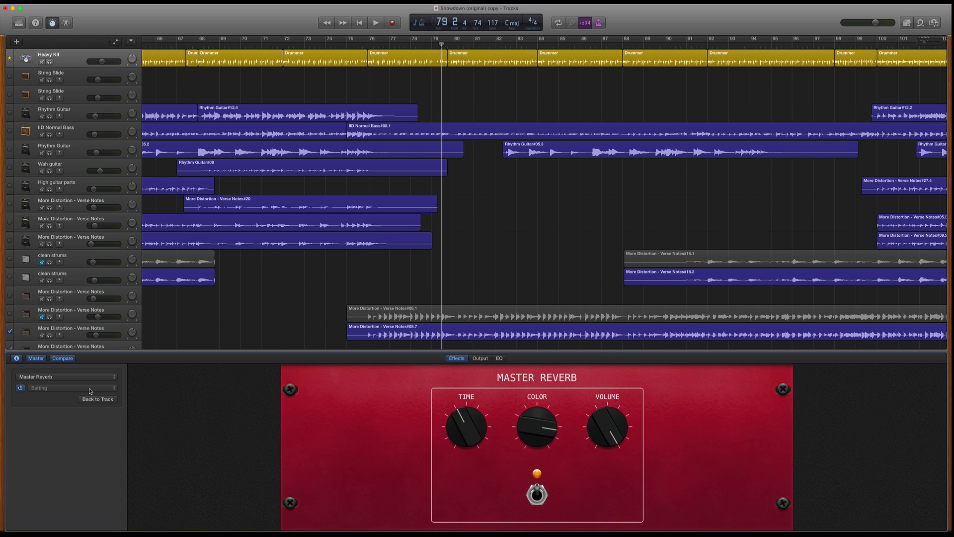
pyautogui.click(90, 391)
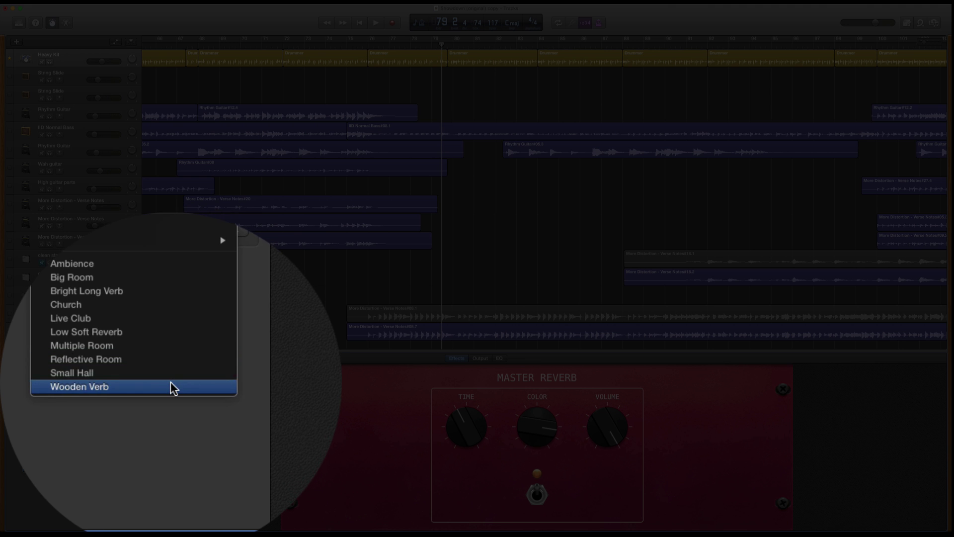
pyautogui.click(170, 363)
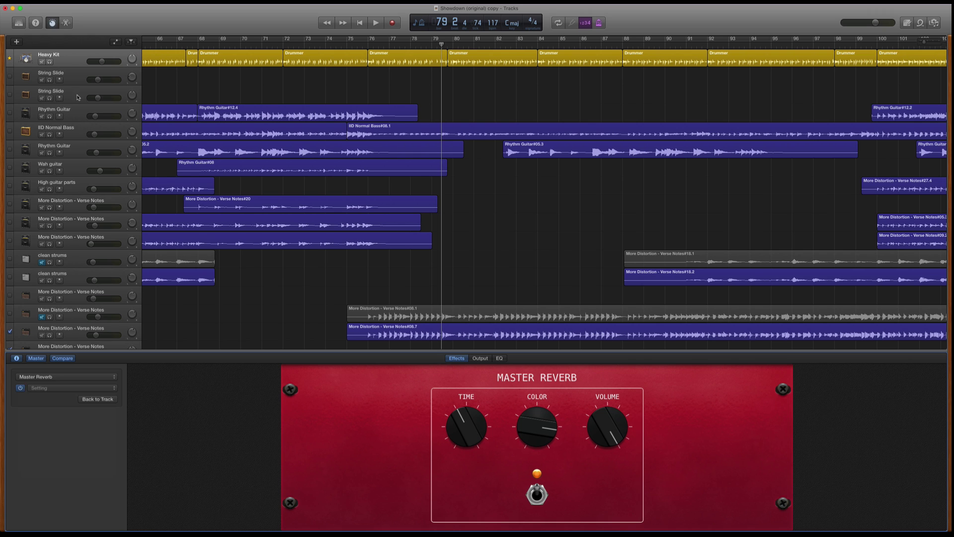
pyautogui.click(83, 112)
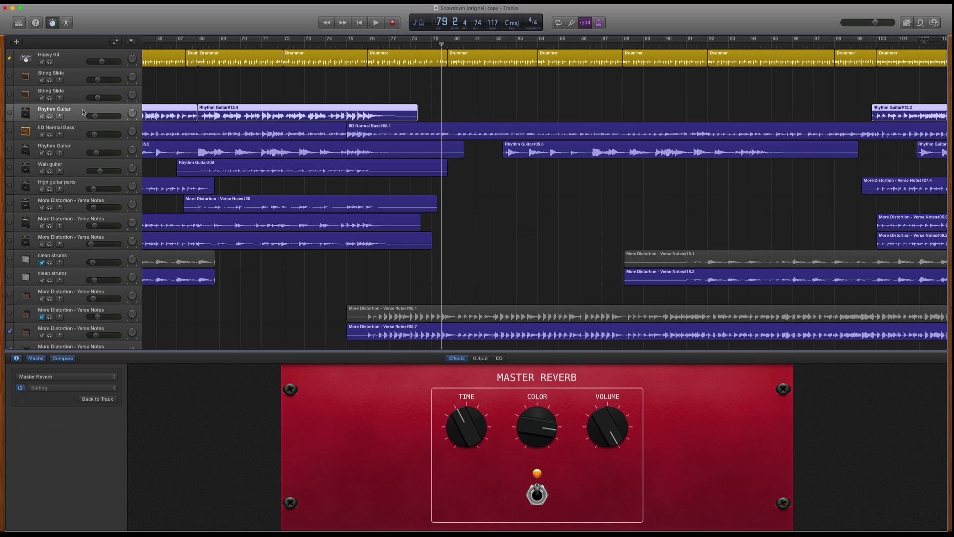
# Step: Raise Rhythm Guitar's Master Reverb send, lower its Master Echo send, then show the master output plug-ins
pyautogui.click(97, 399)
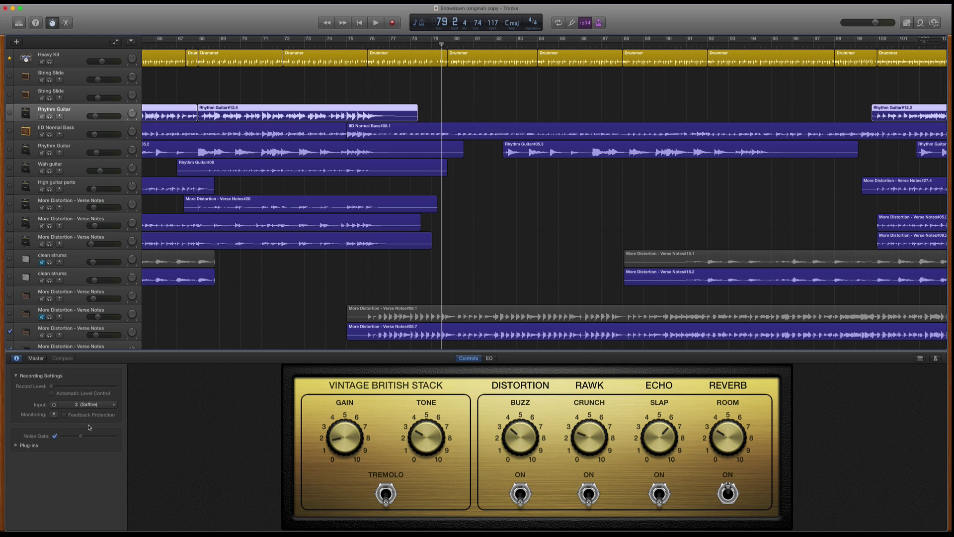
pyautogui.click(17, 445)
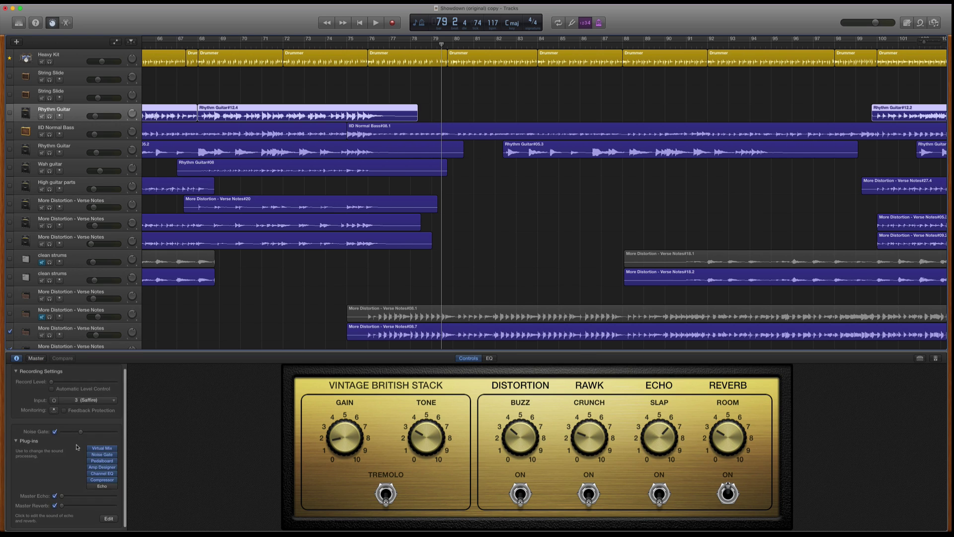
pyautogui.moveTo(62, 505); pyautogui.dragTo(78, 506)
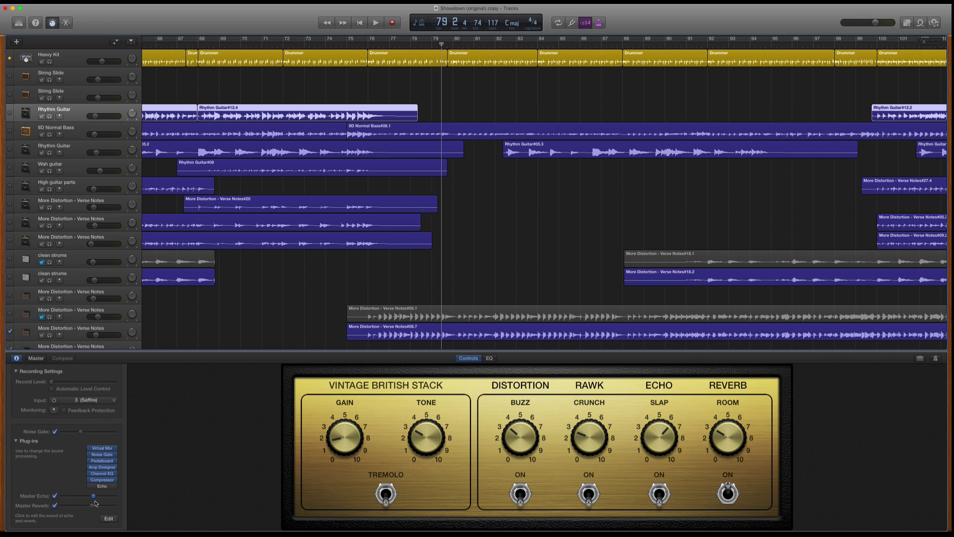
pyautogui.moveTo(65, 500); pyautogui.dragTo(61, 500)
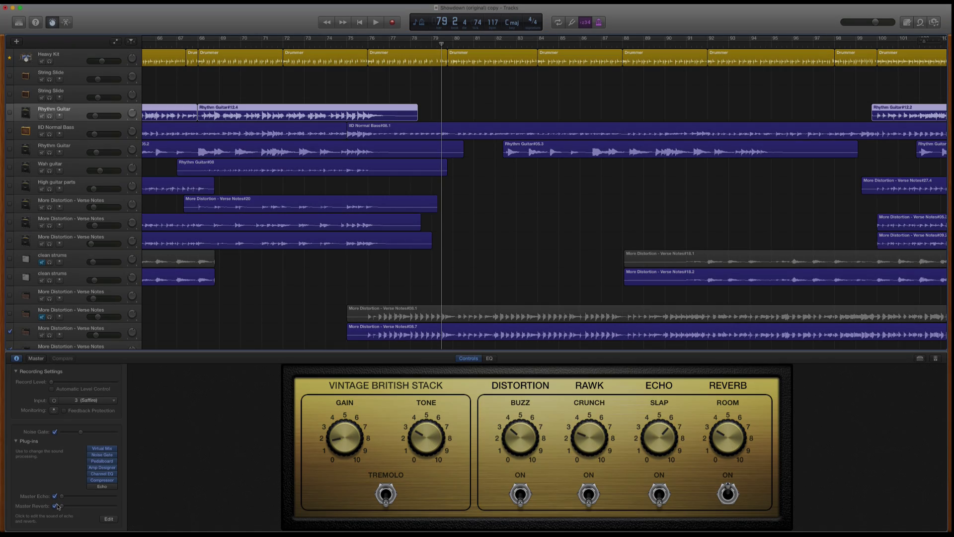
pyautogui.click(32, 358)
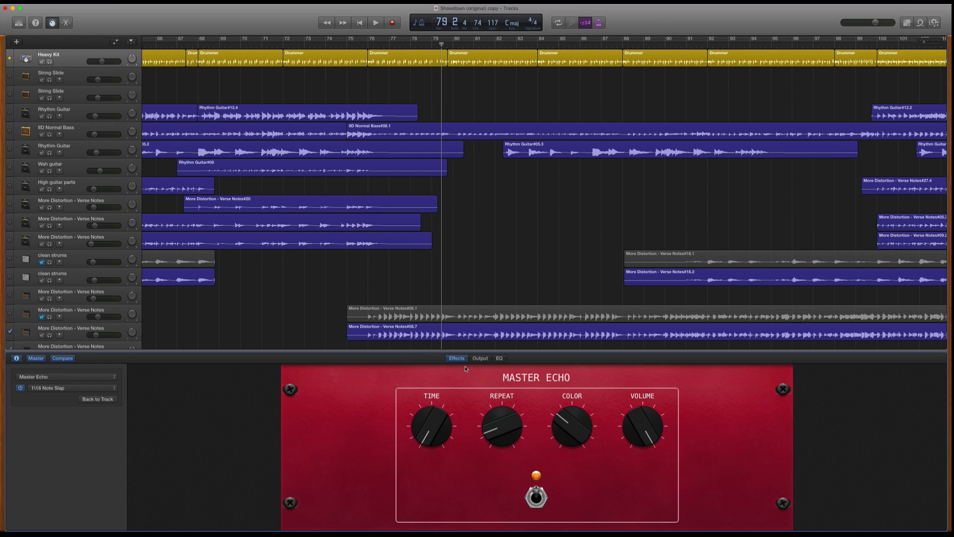
pyautogui.click(480, 358)
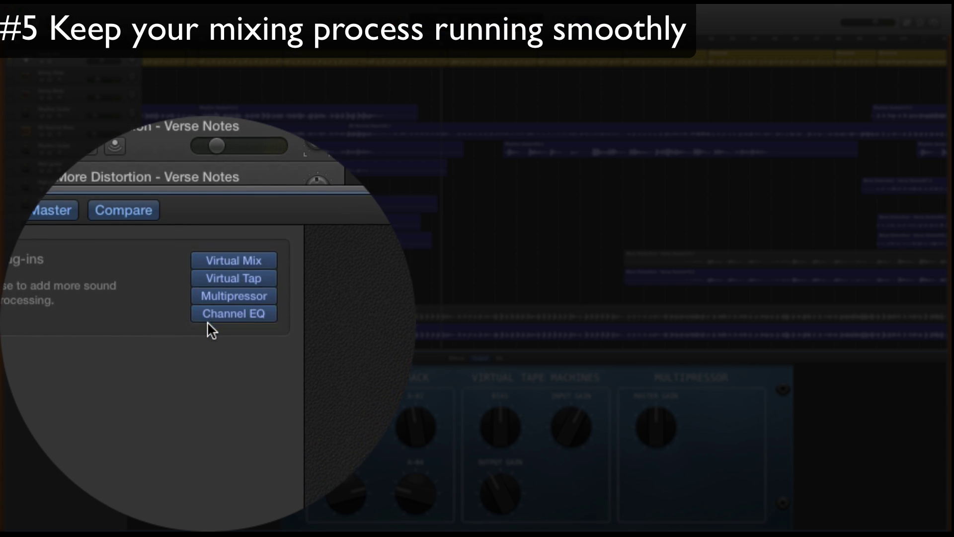
# Step: Bypass Channel EQ, Multipressor, Virtual Tap and Virtual Mix, then set the Virtual Tape Machines slot to No Plug-in
pyautogui.click(205, 314)
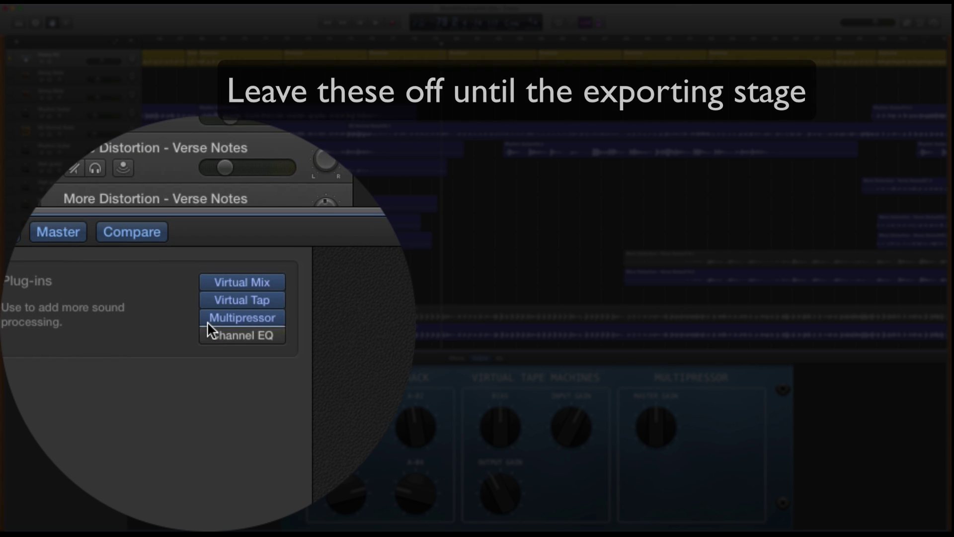
pyautogui.click(207, 318)
pyautogui.click(208, 299)
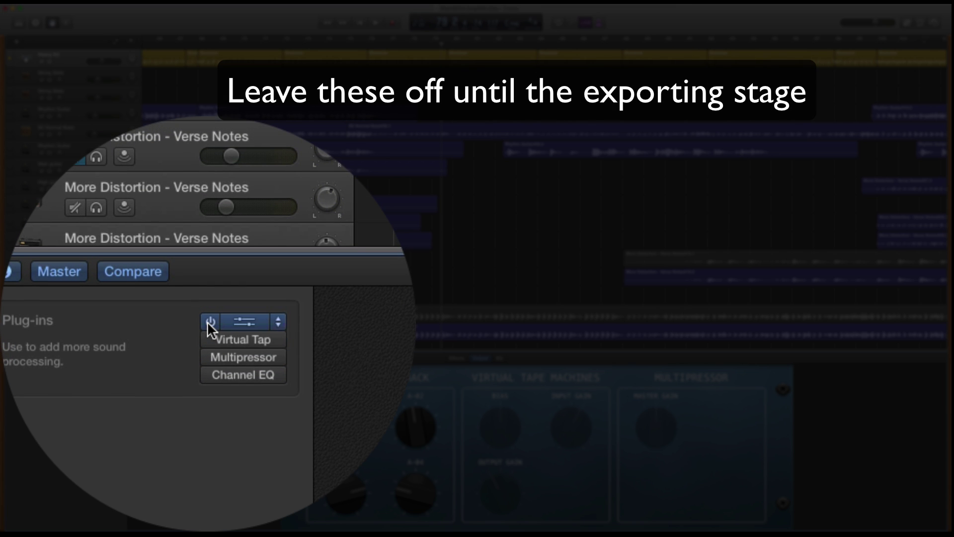
pyautogui.click(207, 321)
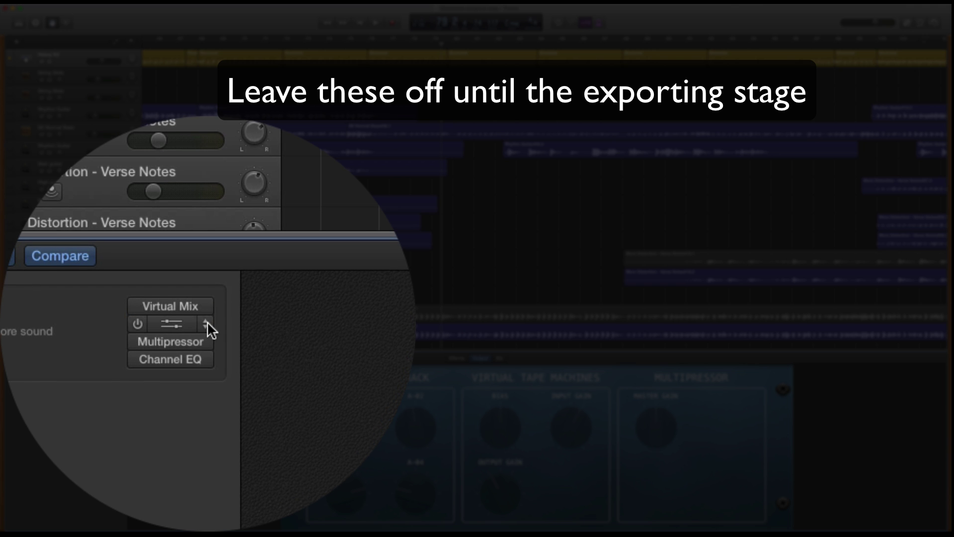
pyautogui.click(207, 322)
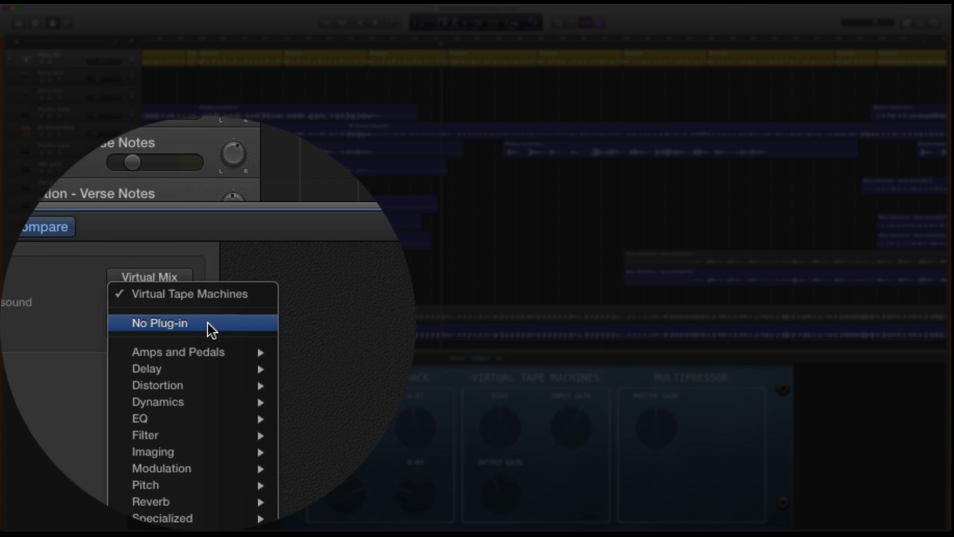
pyautogui.click(207, 323)
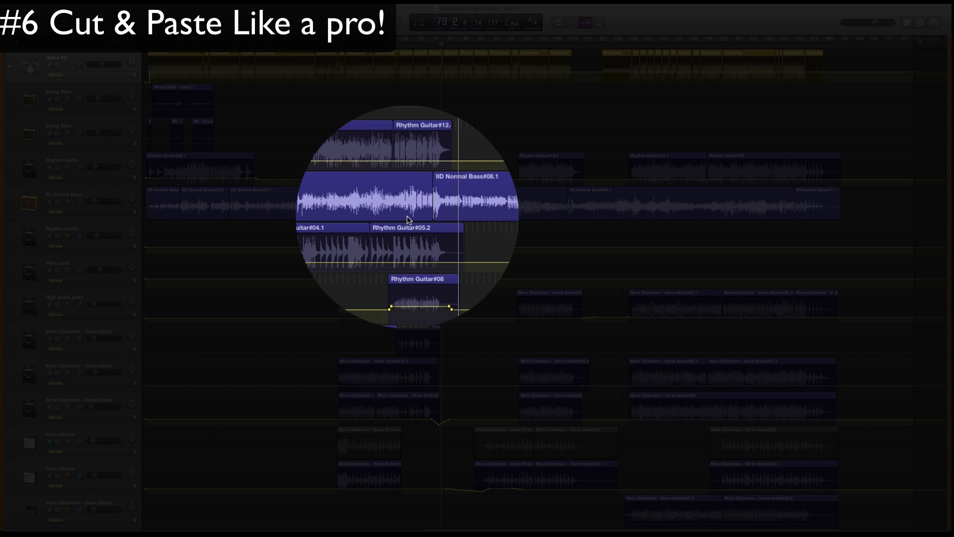
# Step: Option-drag the Rhythm Guitar#05.2 region to the right to place a copy later on the track
pyautogui.click(407, 225)
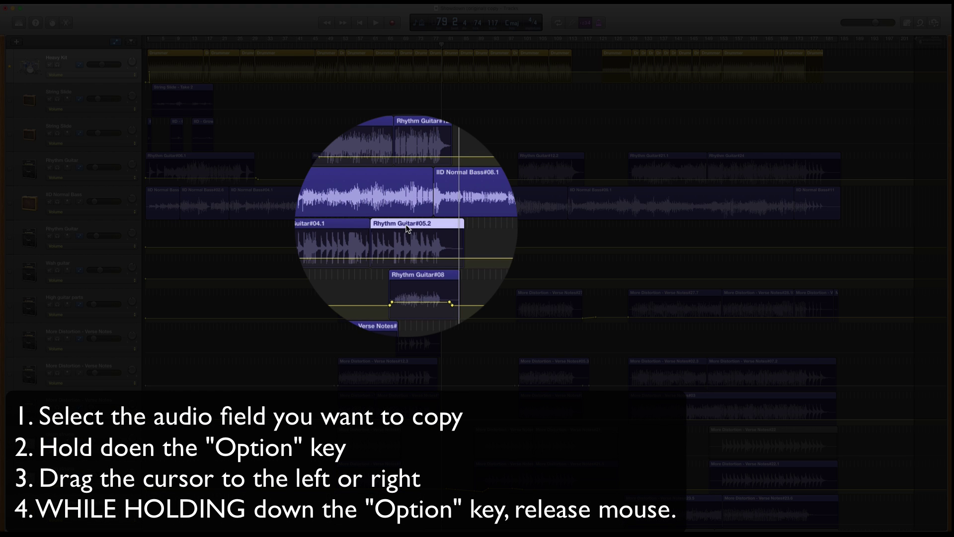
pyautogui.moveTo(407, 227); pyautogui.dragTo(625, 228)
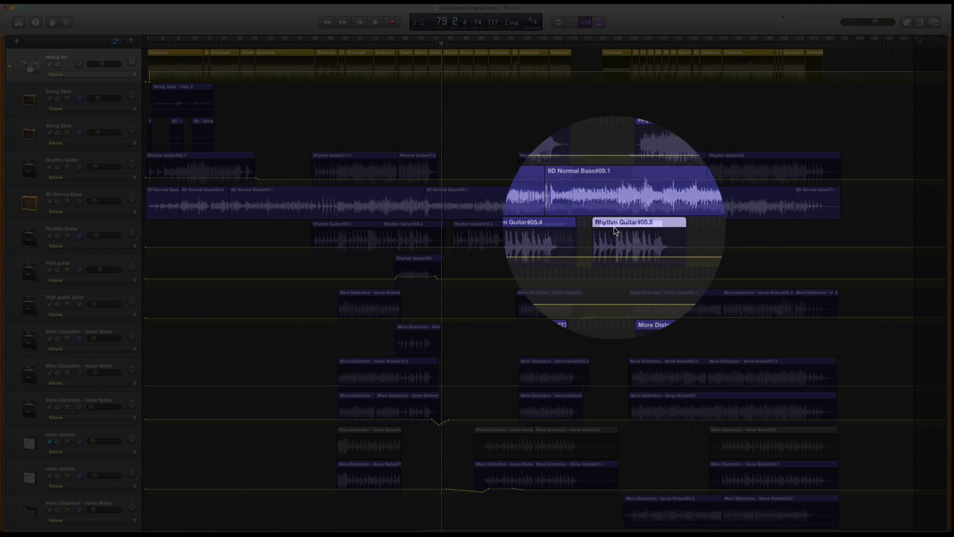